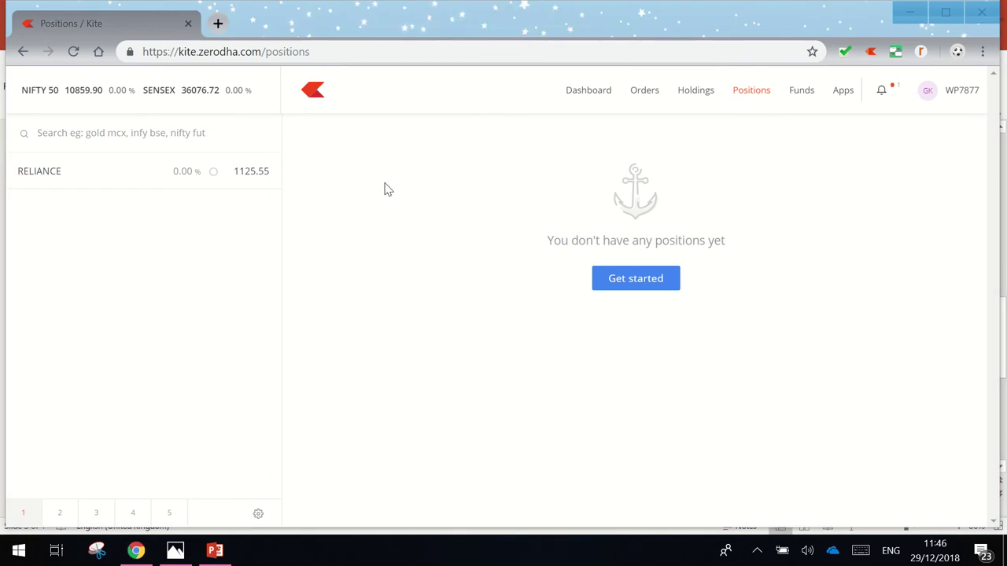
Step: Open a buy order for RELIANCE, check the Market order type, and set a Limit price of 1123
left_click(90, 175)
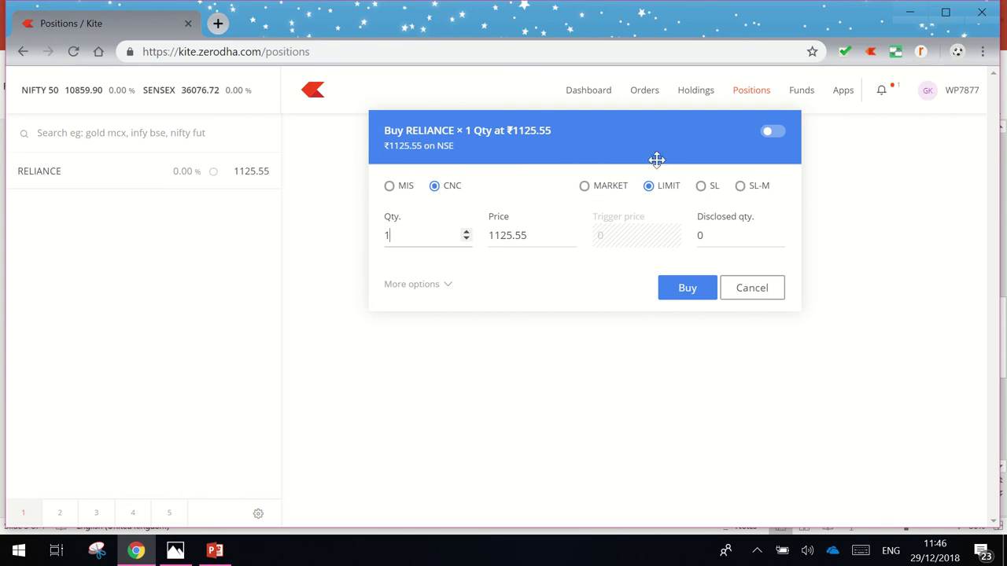
left_click(606, 188)
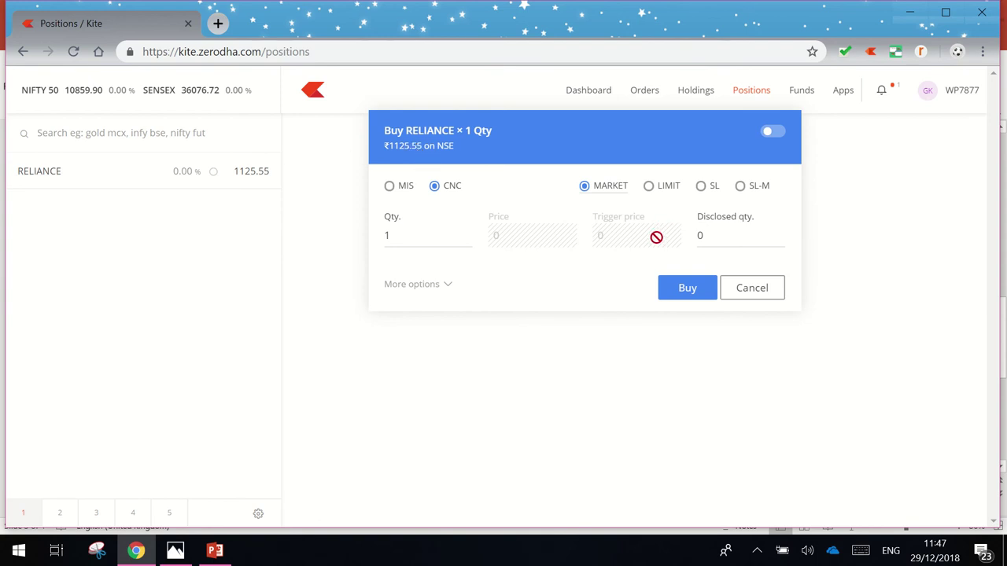
left_click(656, 192)
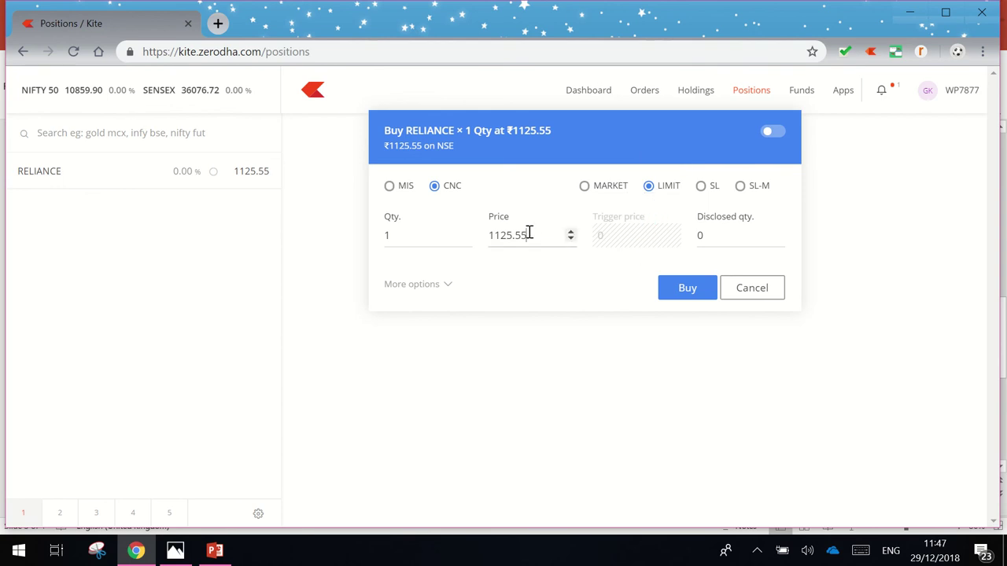
left_click_drag(529, 232, 507, 235)
type("3")
Step: Change the RELIANCE buy order to SL with trigger price 1124 and price 1124.5, and place it
left_click(716, 190)
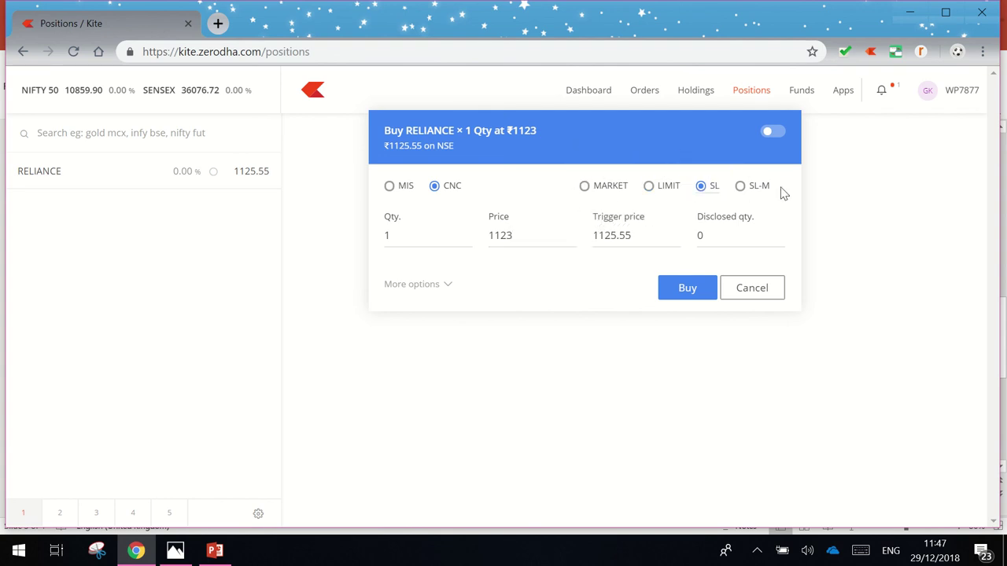
left_click(753, 190)
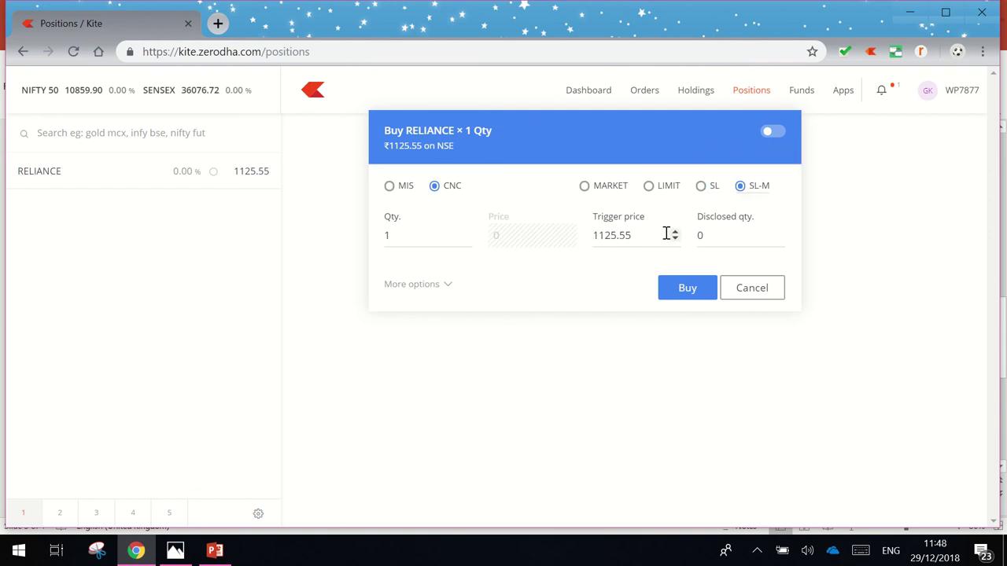
left_click(714, 194)
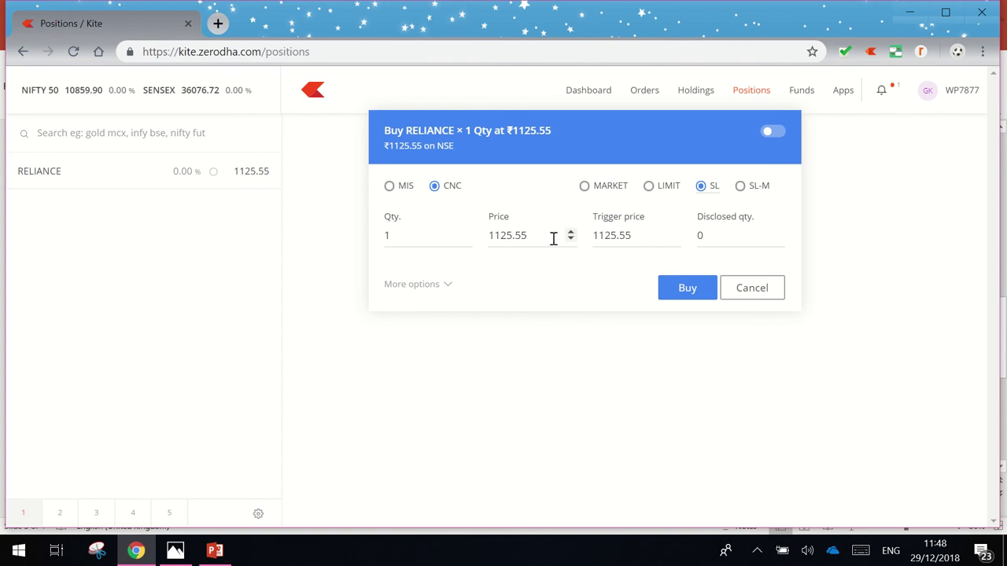
left_click_drag(553, 236, 452, 226)
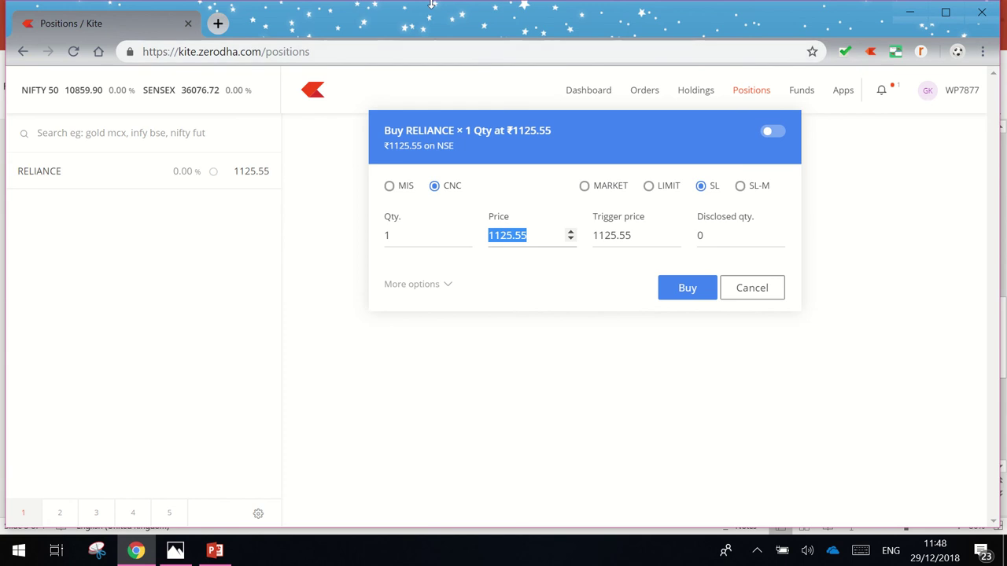
left_click(651, 229)
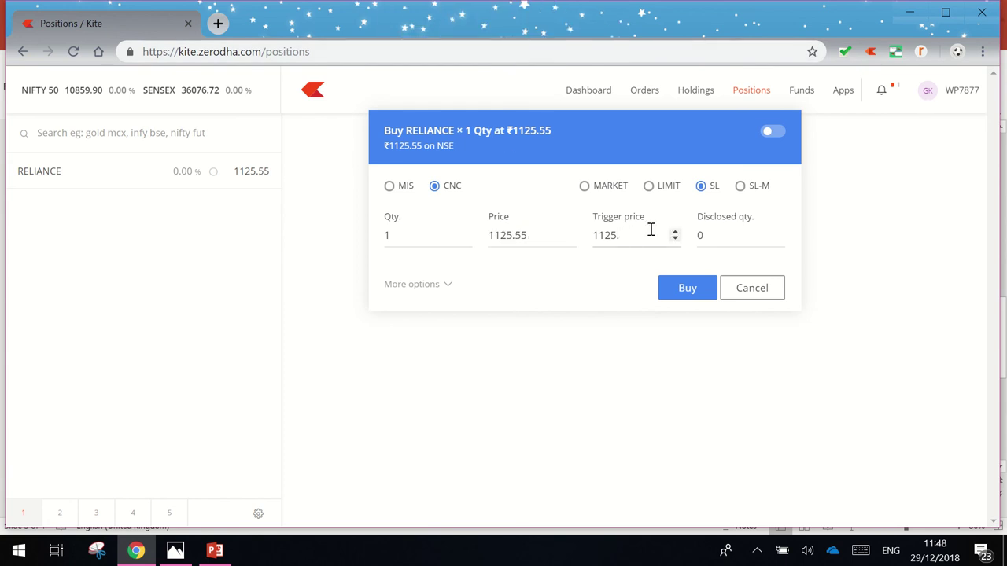
type("1124")
left_click(528, 236)
key("BackSpace")
key("BackSpace")
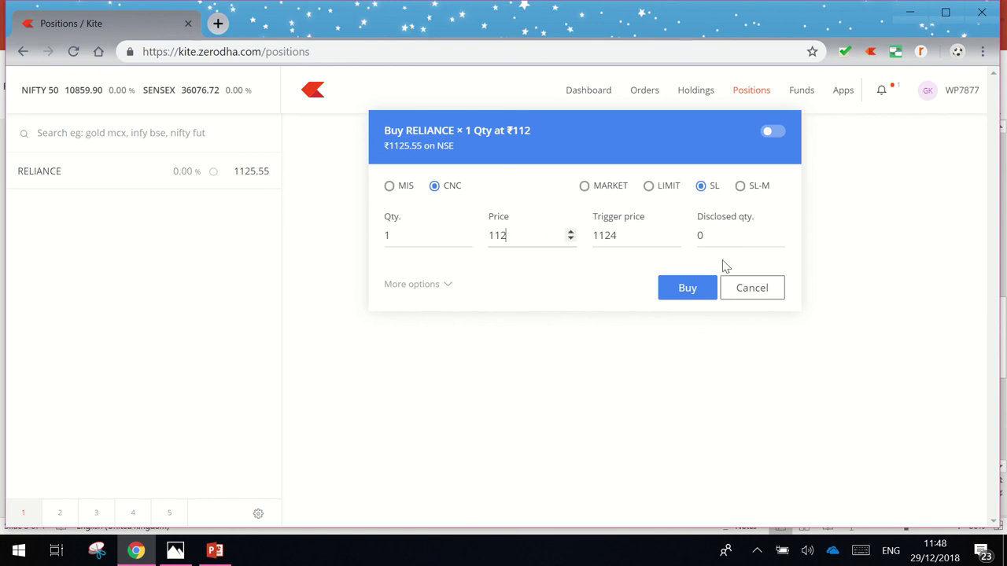
type("4.5")
left_click(690, 290)
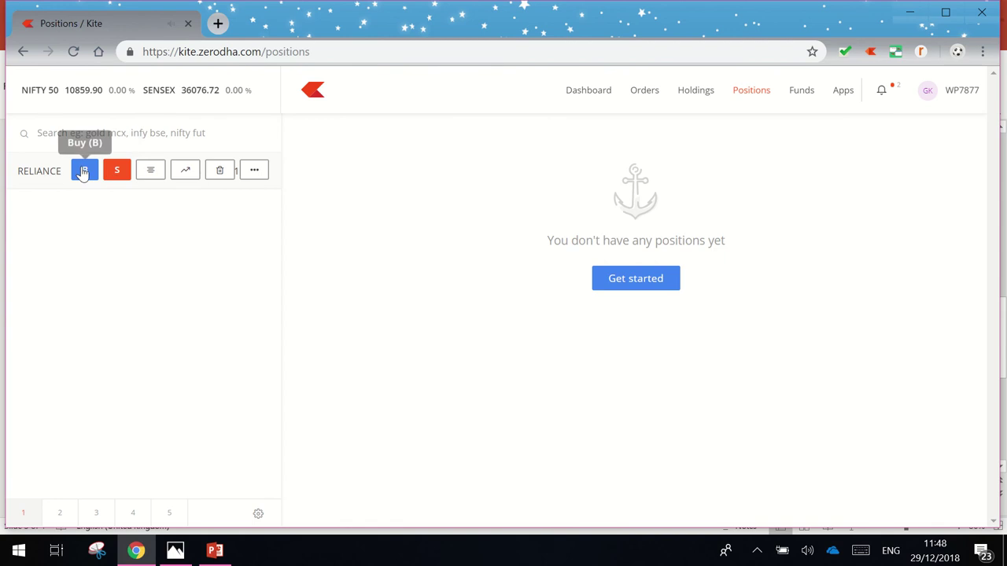
Step: Try to place another RELIANCE SL buy order with price 1124 and trigger price 1125
left_click(83, 171)
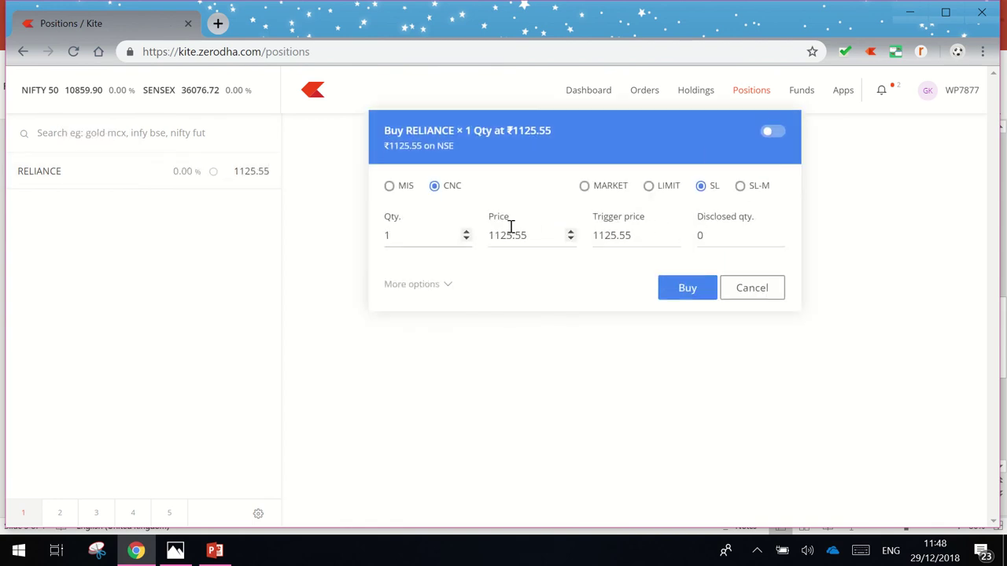
left_click_drag(542, 225, 460, 233)
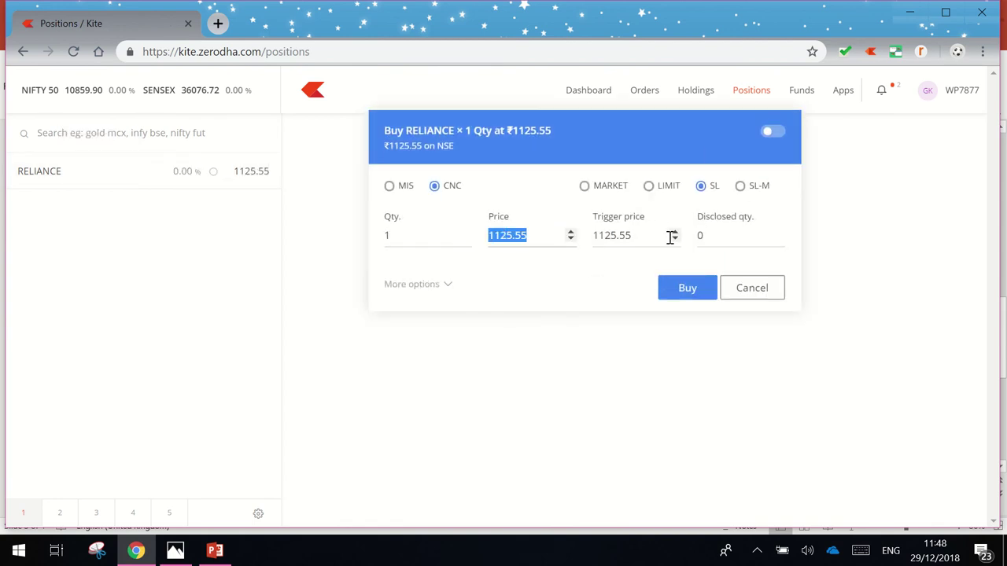
left_click(534, 239)
key("BackSpace")
key("BackSpace")
key("BackSpace")
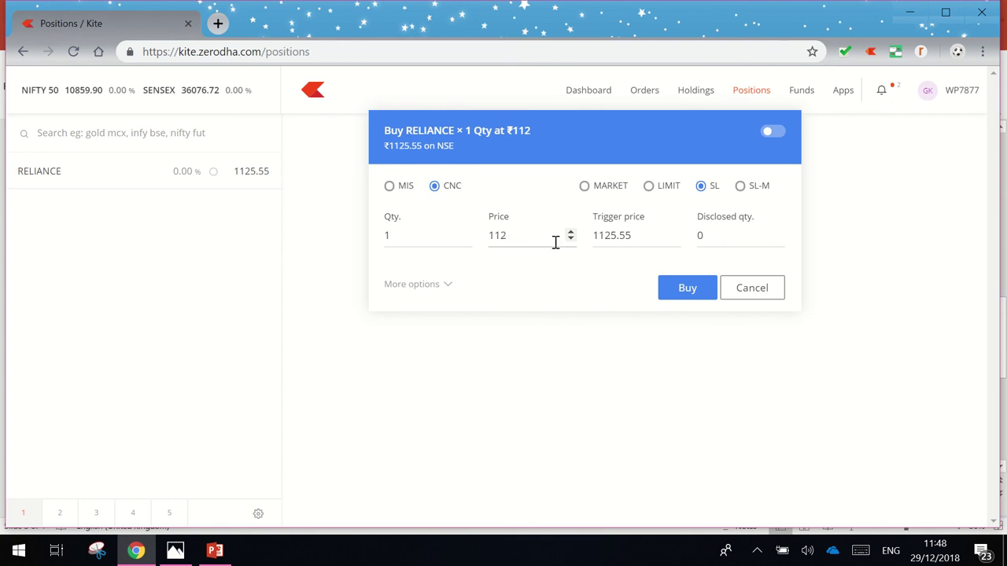
type("4")
left_click(651, 242)
key("BackSpace")
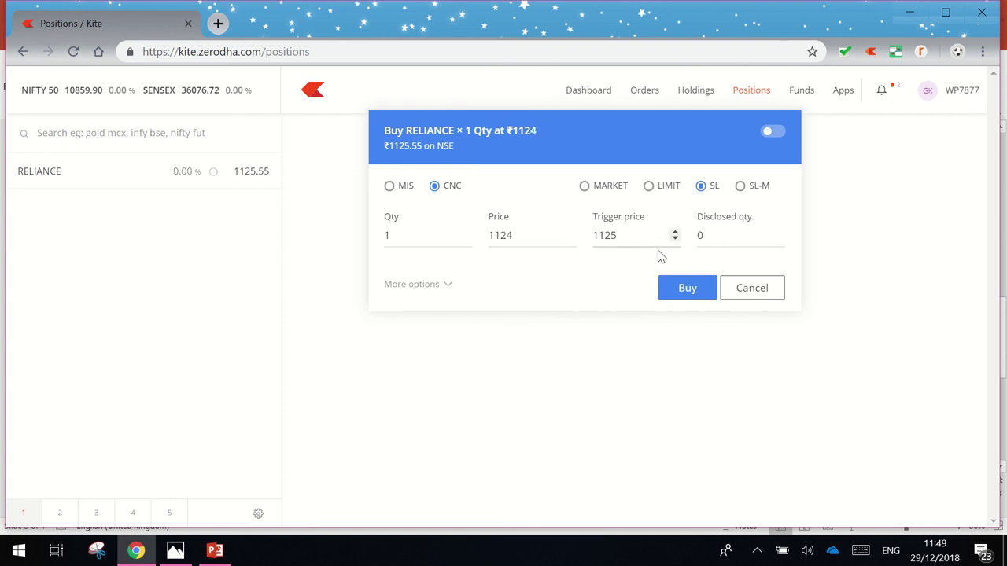
left_click(703, 288)
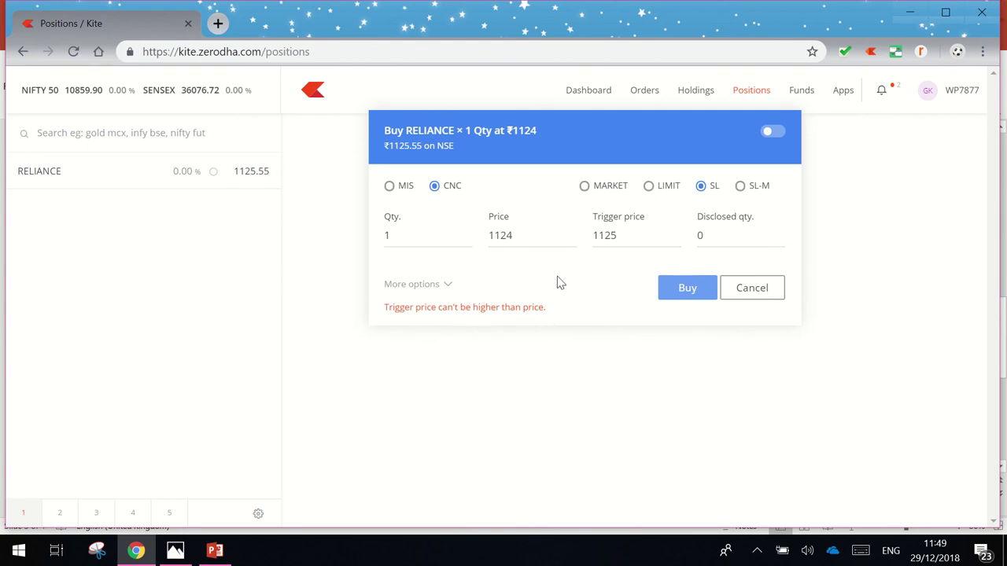
Step: Correct the SL buy order to price 1125 and trigger price 1124.5
left_click(626, 238)
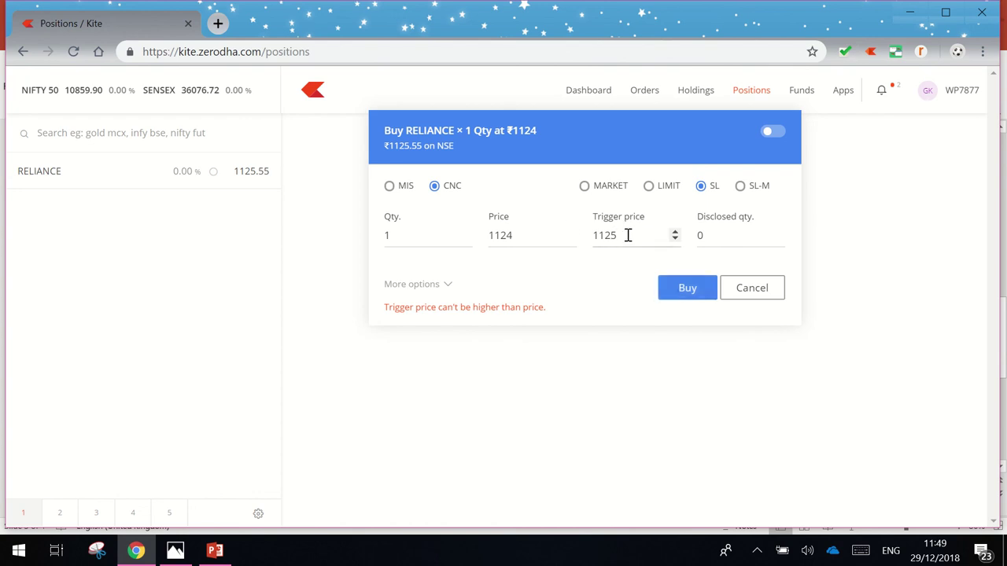
left_click(528, 239)
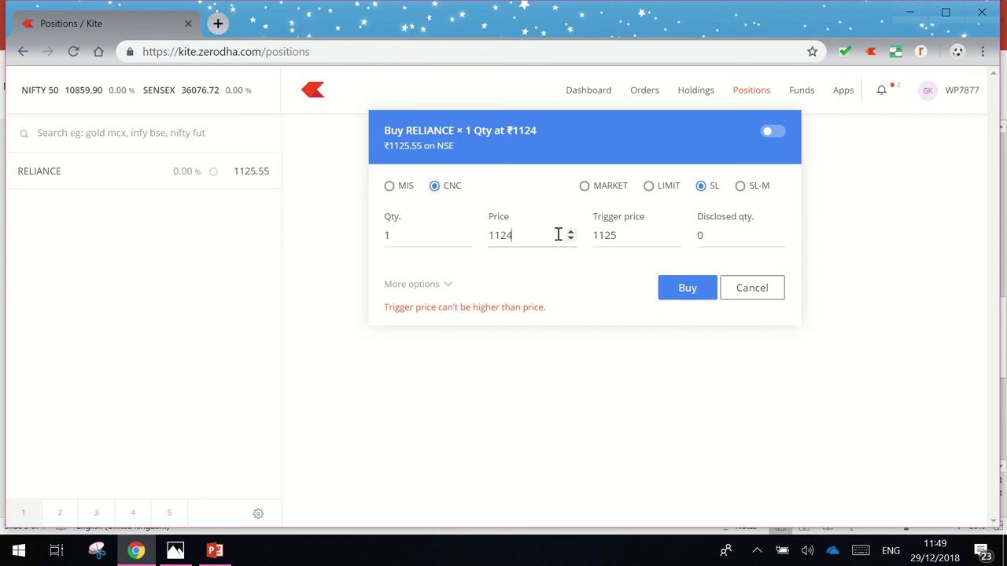
key("BackSpace")
type("5")
key("BackSpace")
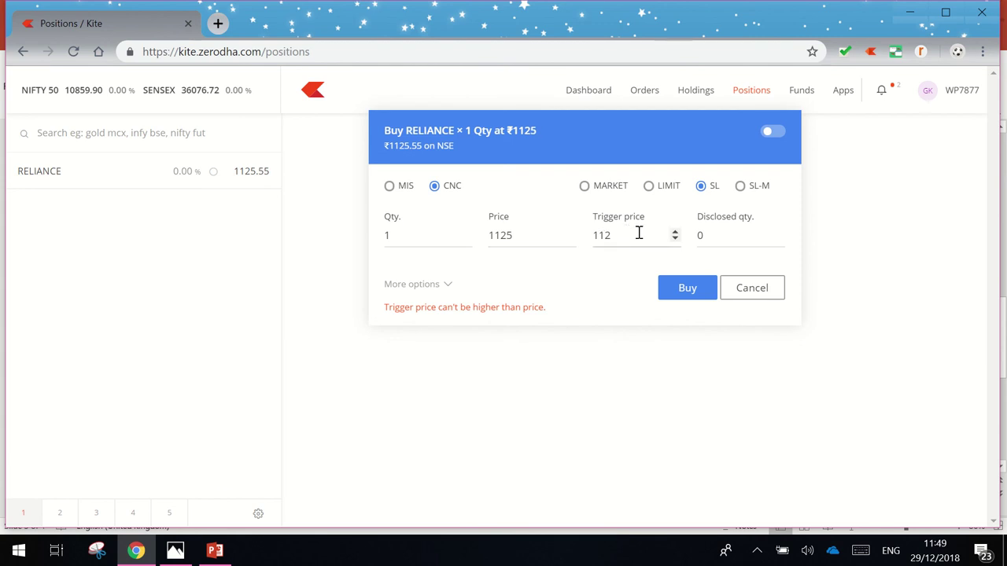
type("4.5")
Step: Switch the buy order to SL-M, shorten its trigger price to 1124, and cancel the order
left_click(757, 189)
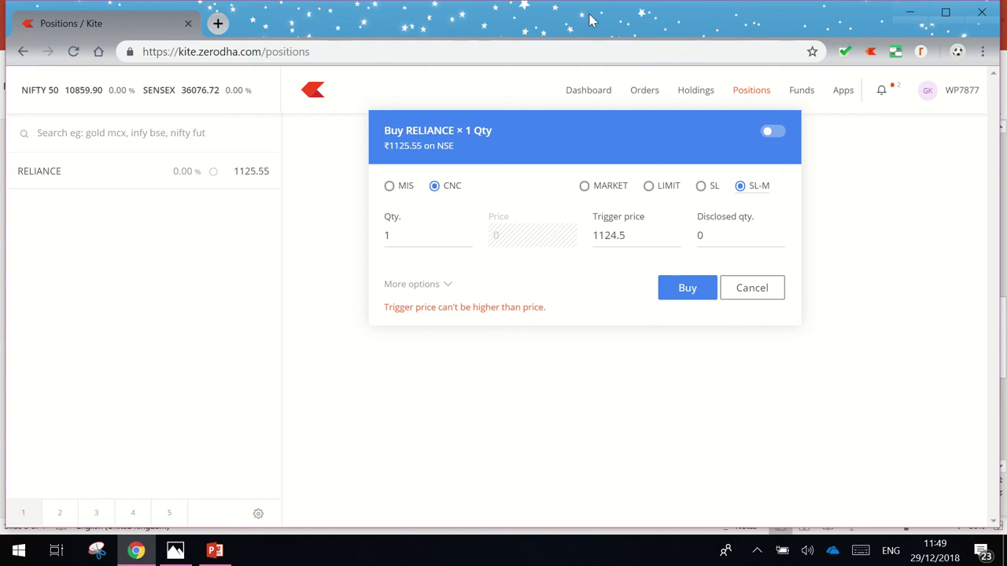
mouse_move(384, 27)
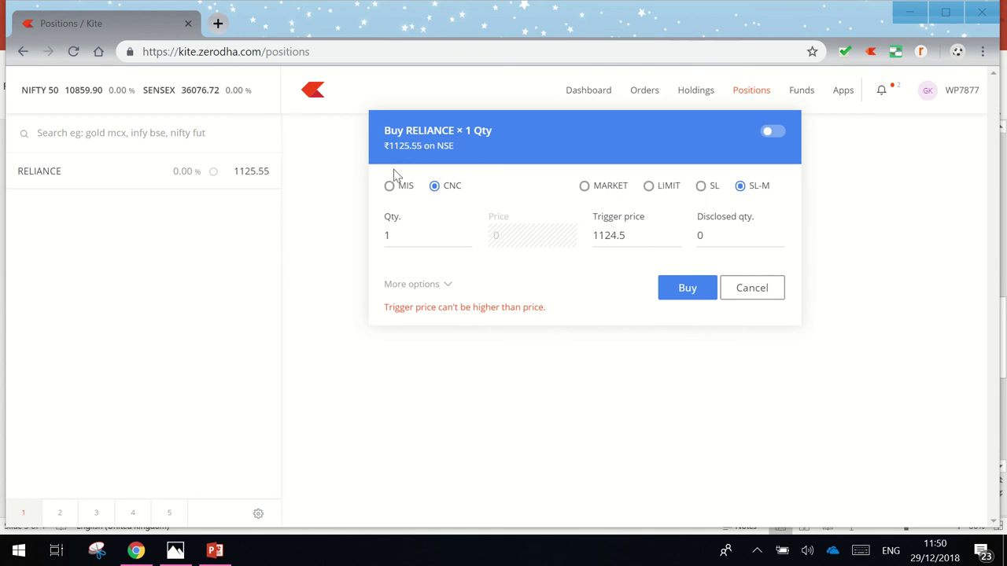
left_click(636, 236)
key("BackSpace")
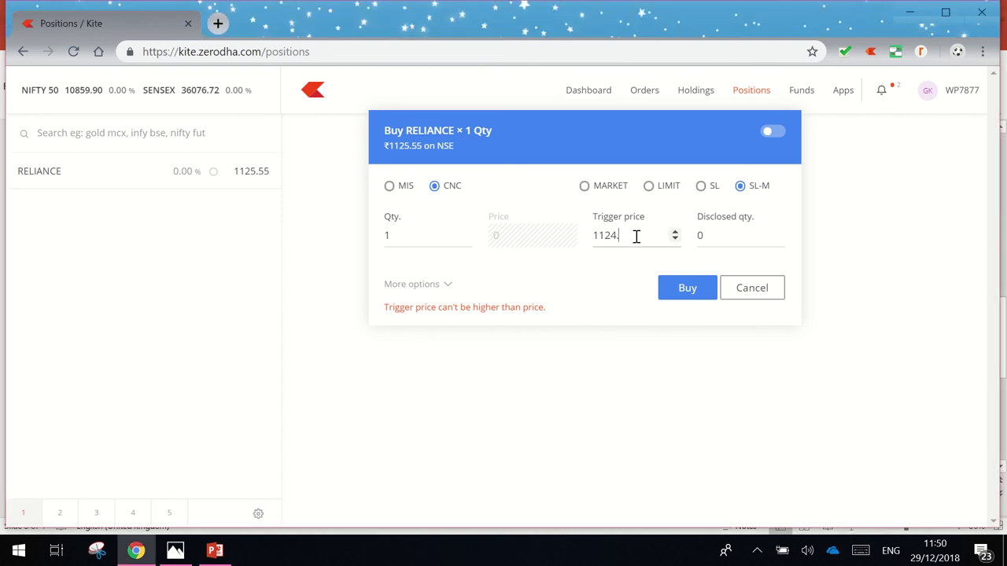
key("BackSpace")
left_click(762, 289)
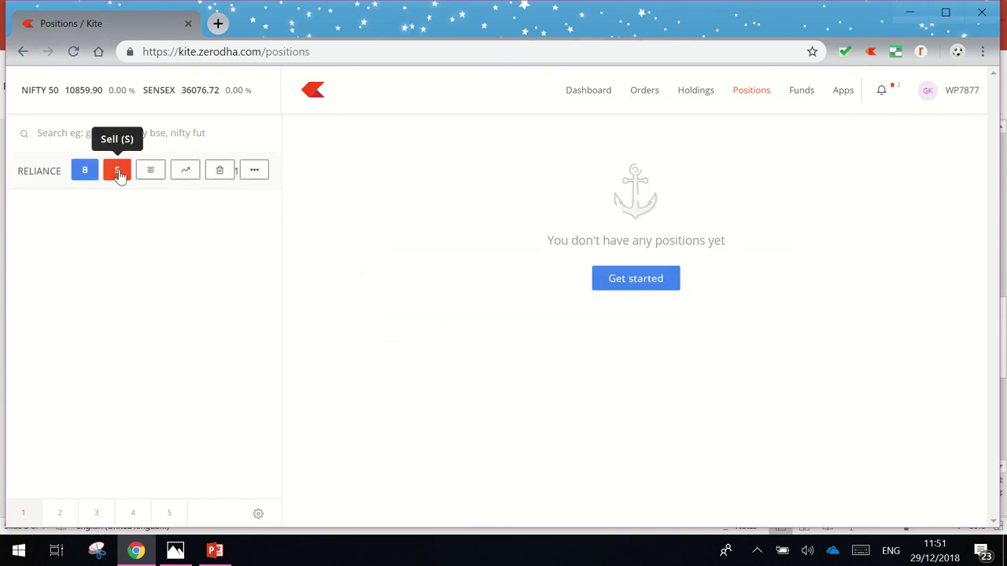
Step: Open a sell order for RELIANCE, review the Market, Limit, SL and SL-M order types, and cancel it
left_click(116, 175)
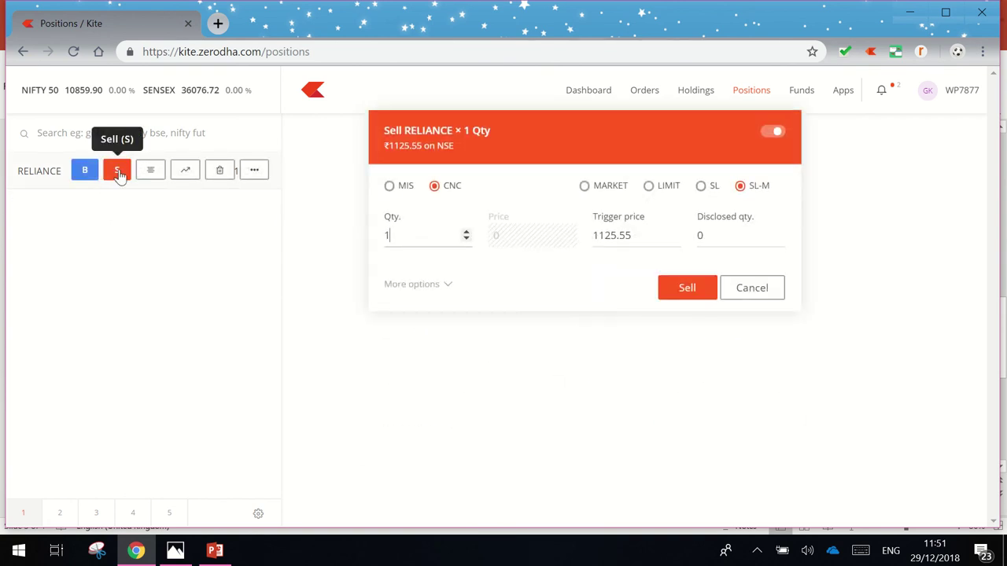
left_click(608, 197)
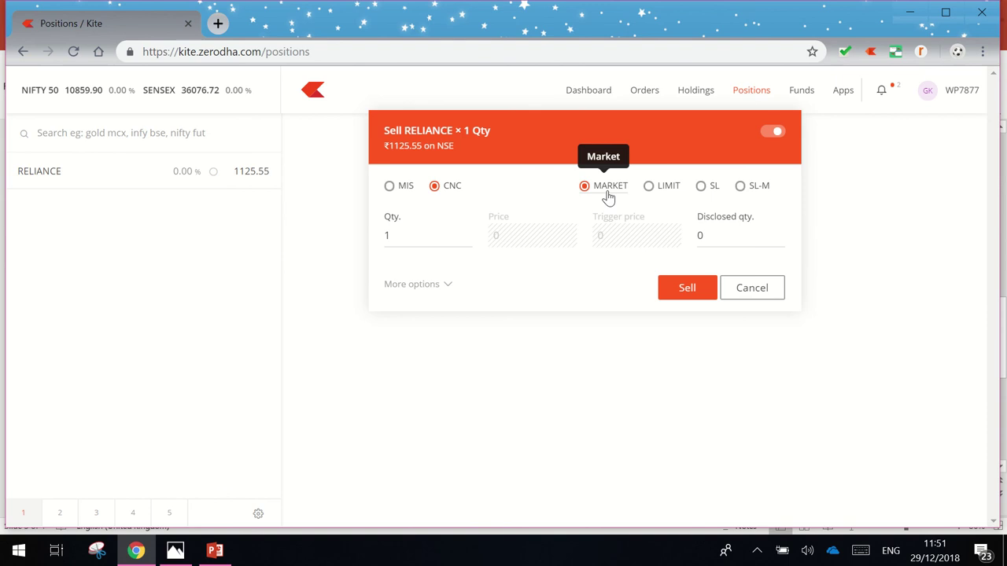
left_click(672, 194)
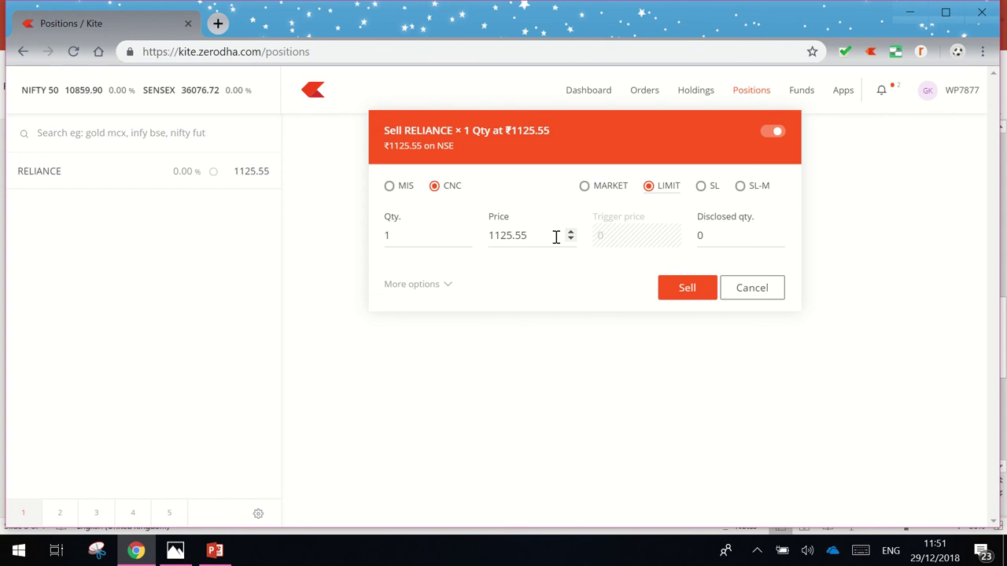
left_click(707, 194)
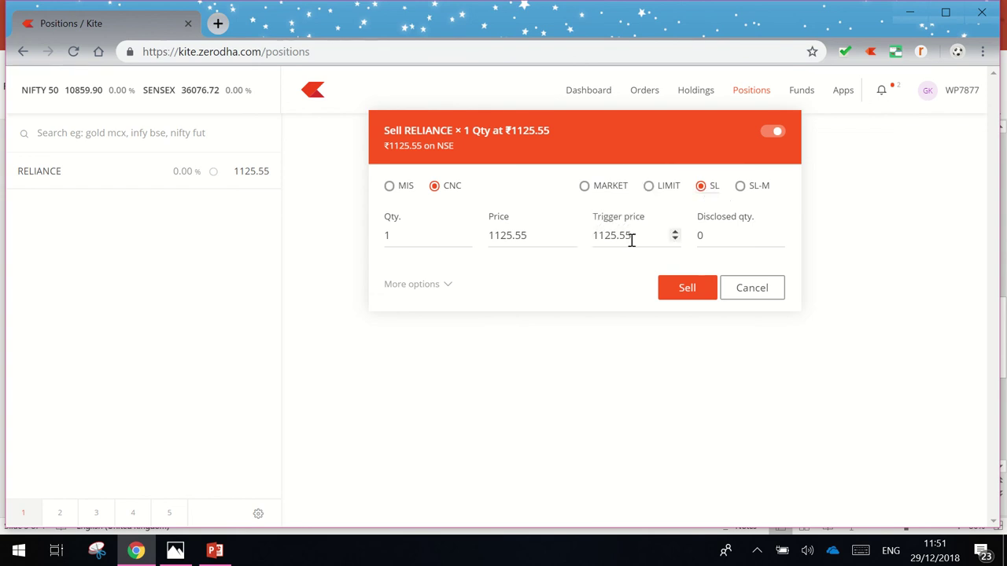
left_click(755, 196)
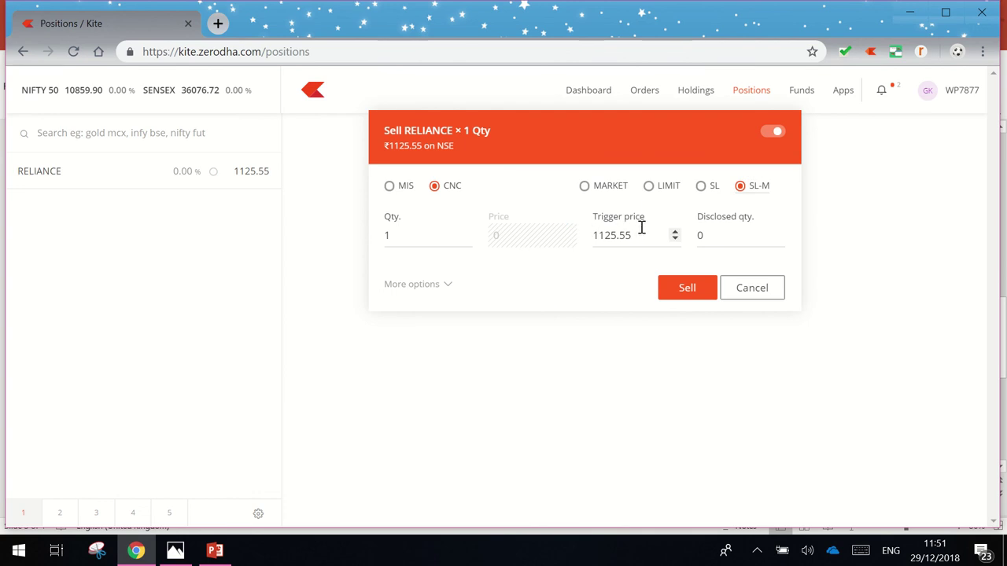
left_click(750, 290)
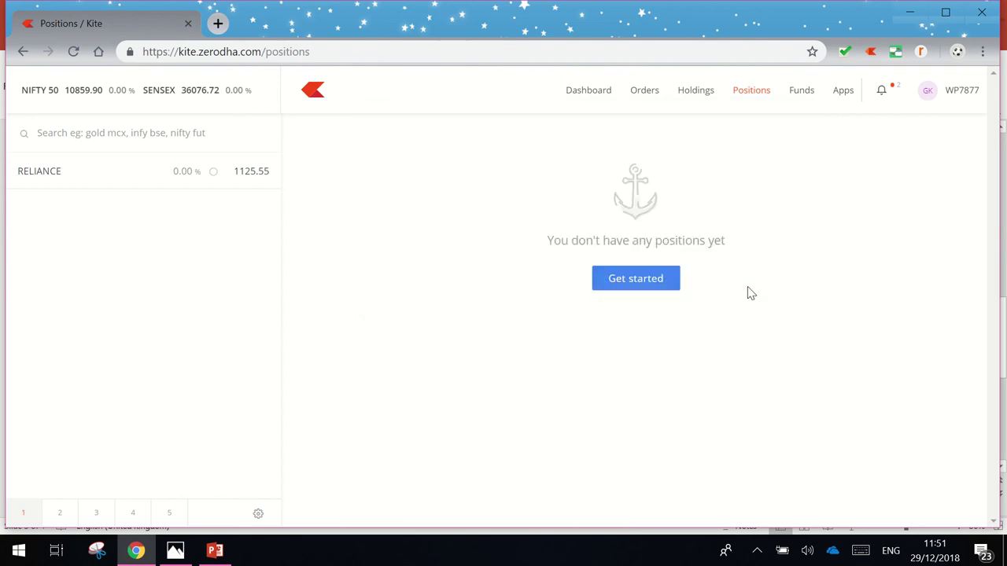
Step: Switch to the Product Types_251218 presentation in PowerPoint and go to slide 4
mouse_move(916, 13)
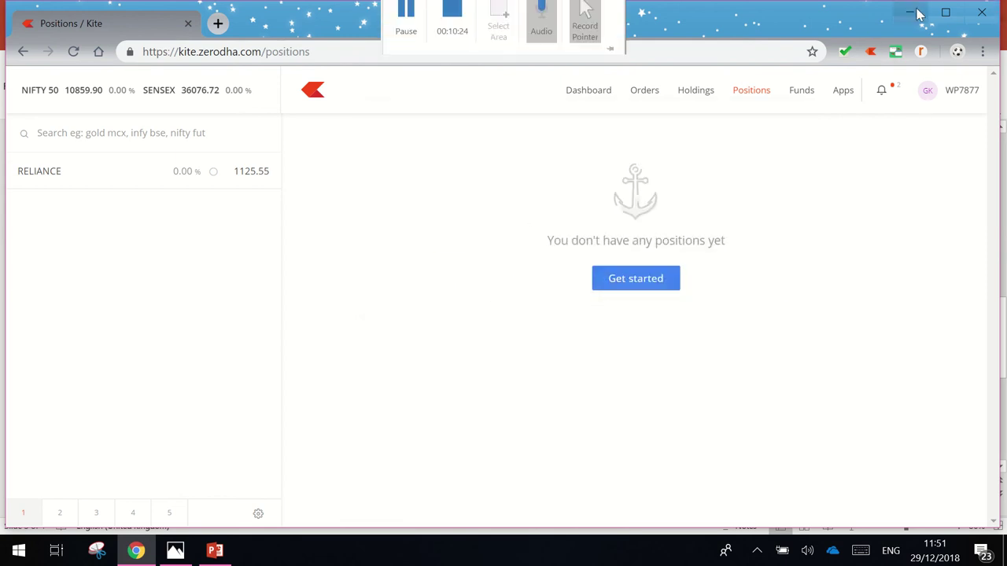
left_click(215, 551)
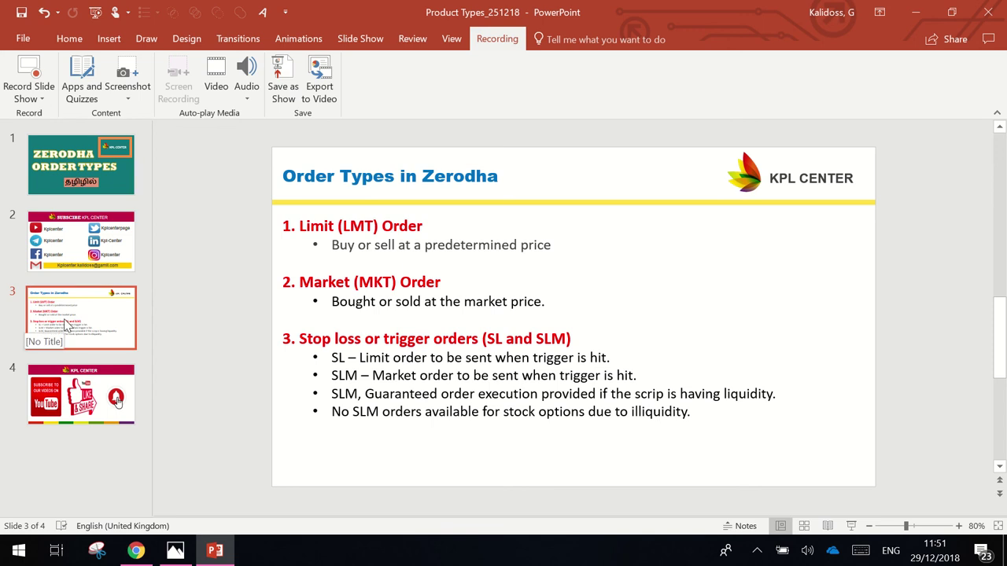
left_click(48, 403)
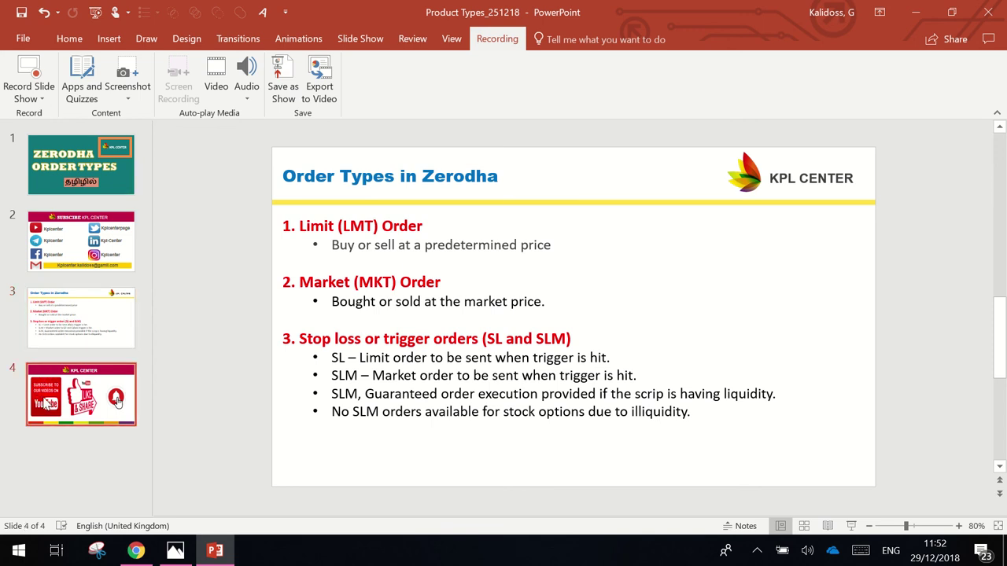